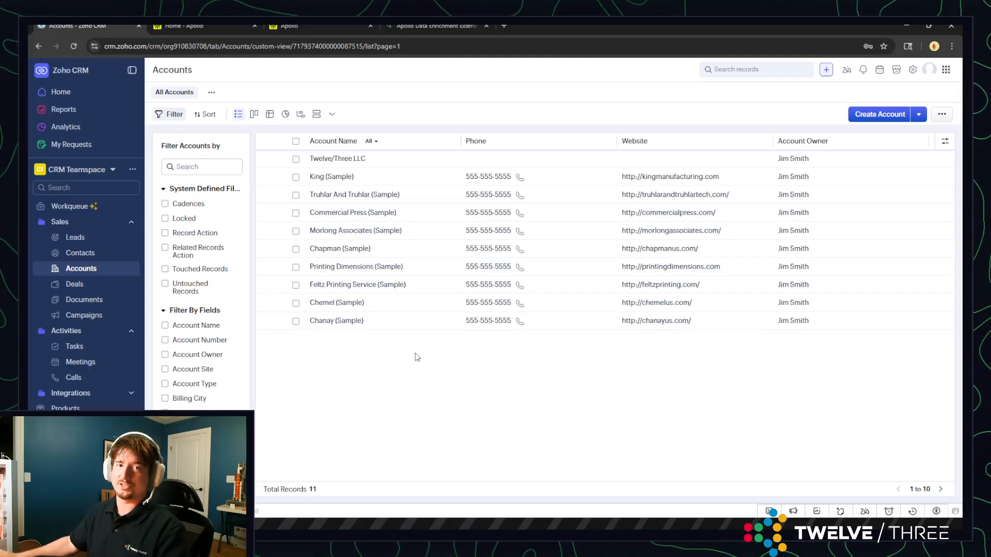
Open the Twelve/Three LLC account and run Apollo Enrichment on it, using the matching organization with the domain twelvethree.com
left_click(336, 161)
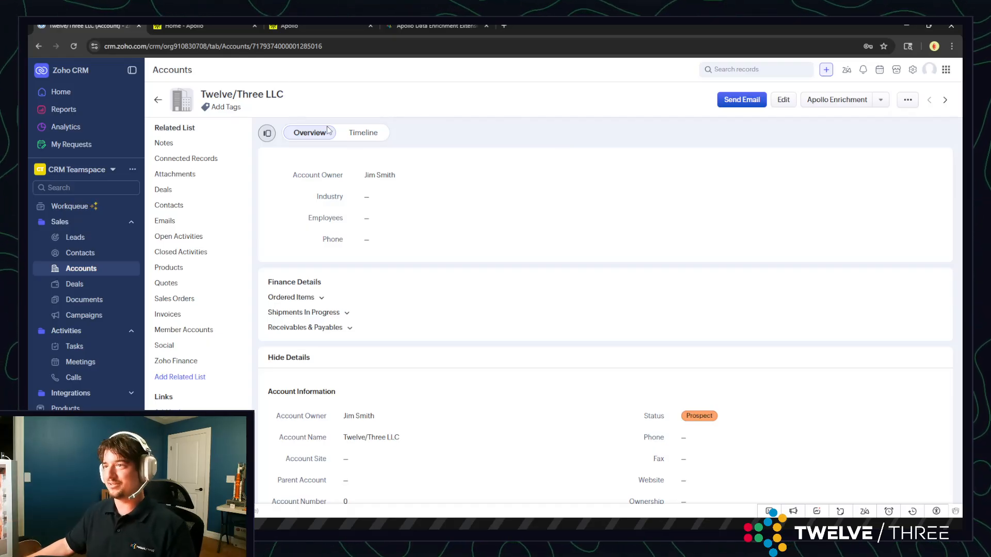
scroll(414, 219, "down", 3)
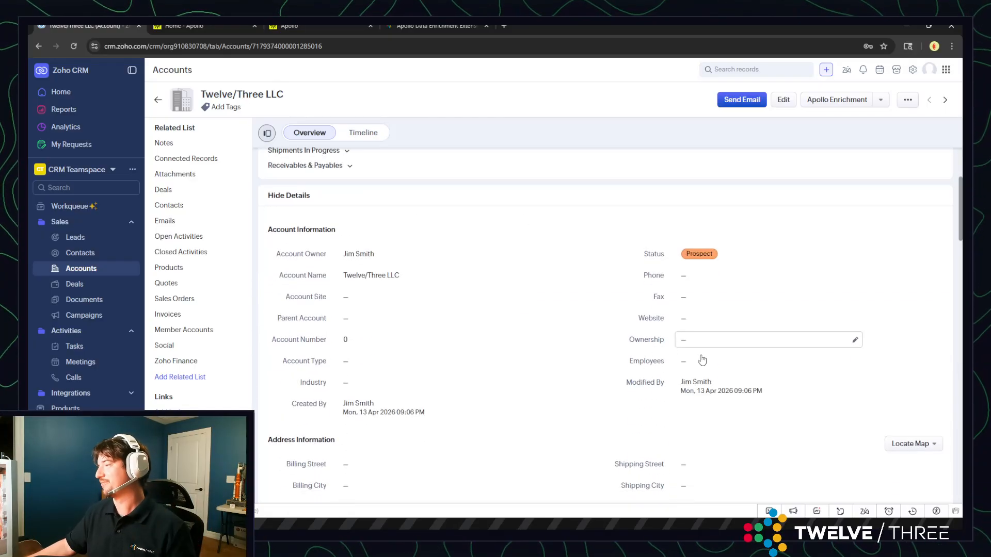
scroll(381, 334, "down", 5)
scroll(371, 354, "up", 8)
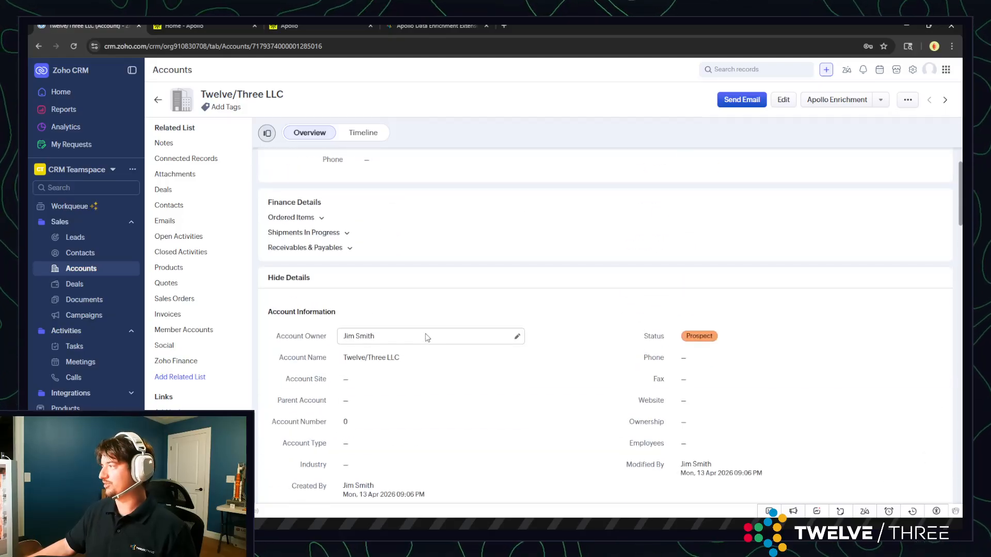
left_click(837, 100)
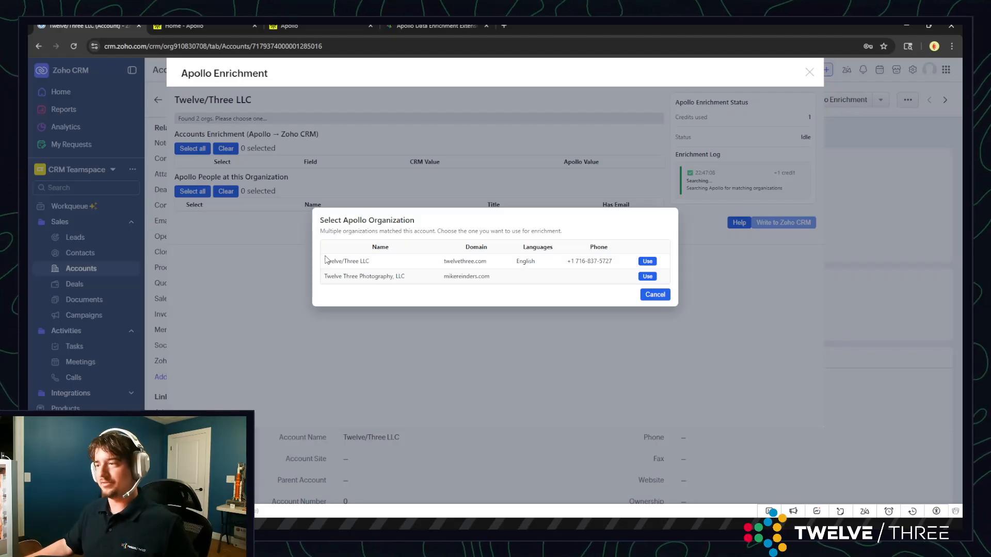
left_click(648, 262)
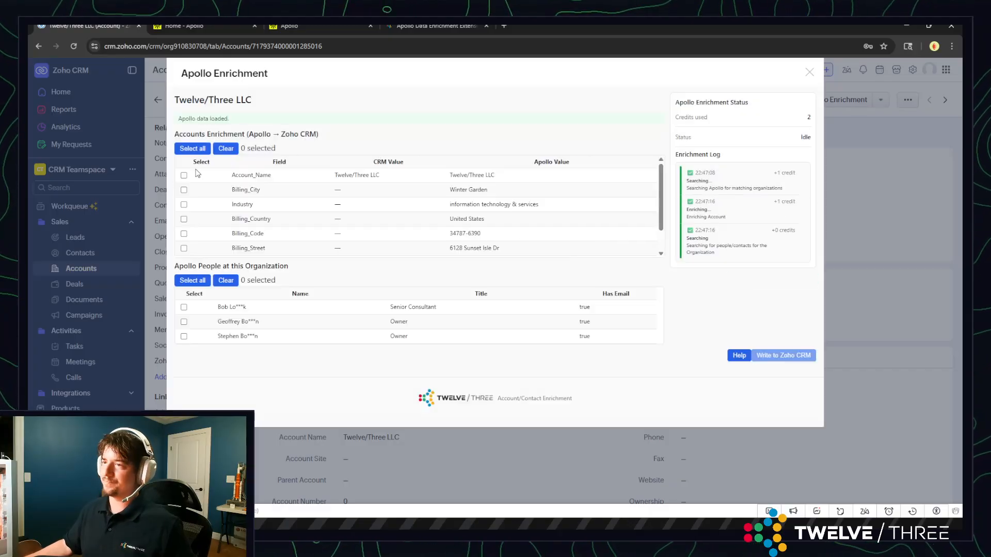
Select all Apollo account fields and all people at the organization, write them to Zoho CRM, and close the enrichment window
scroll(438, 194, "down", 3)
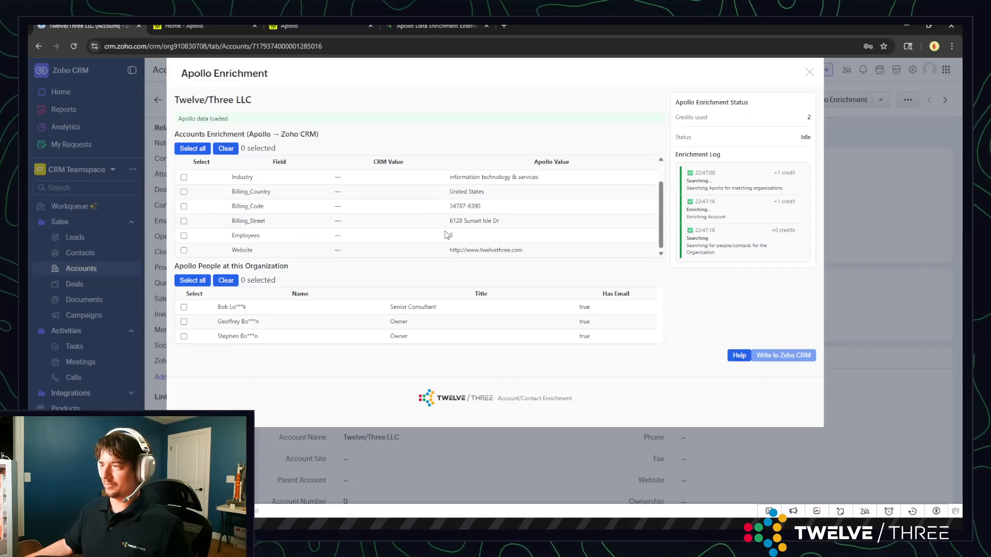
scroll(447, 232, "up", 3)
left_click(184, 150)
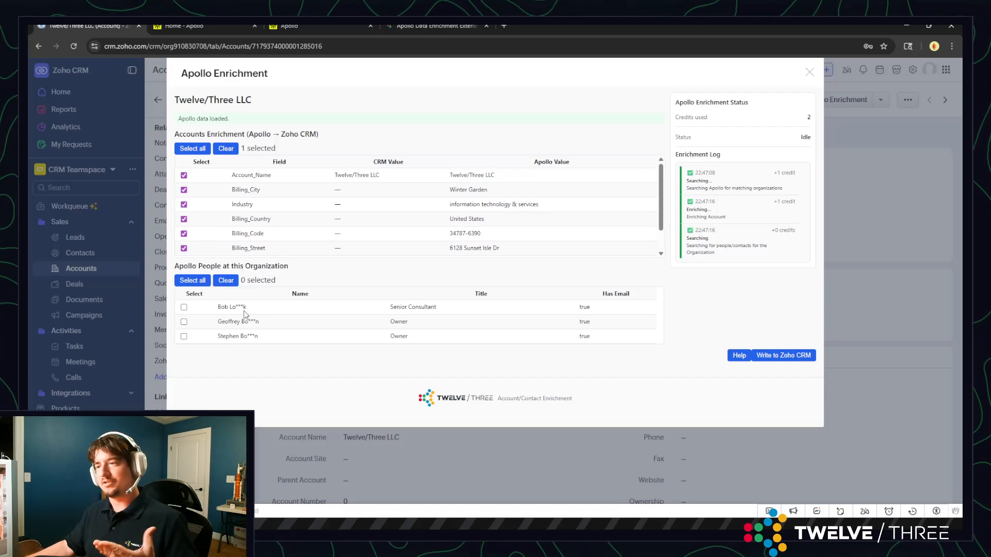
left_click(187, 283)
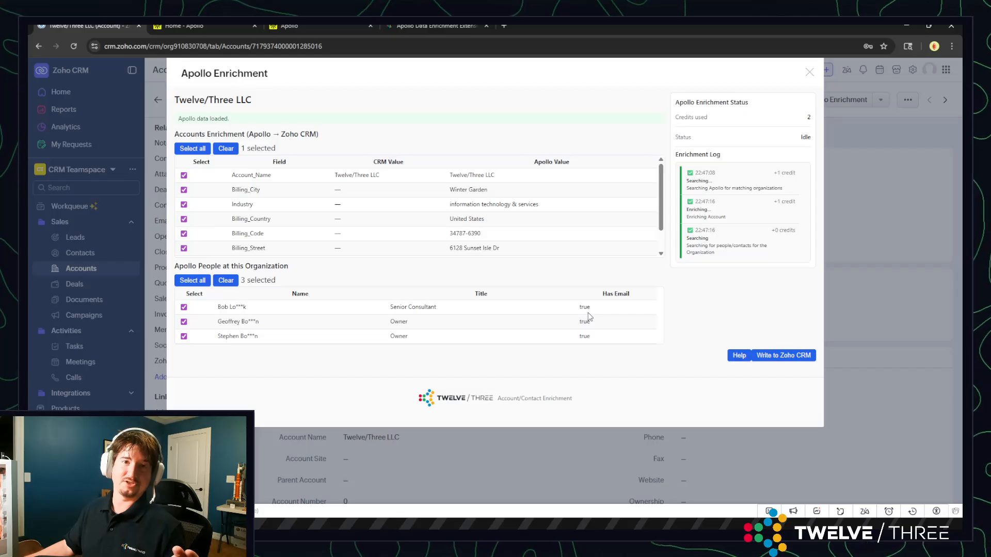
left_click(785, 356)
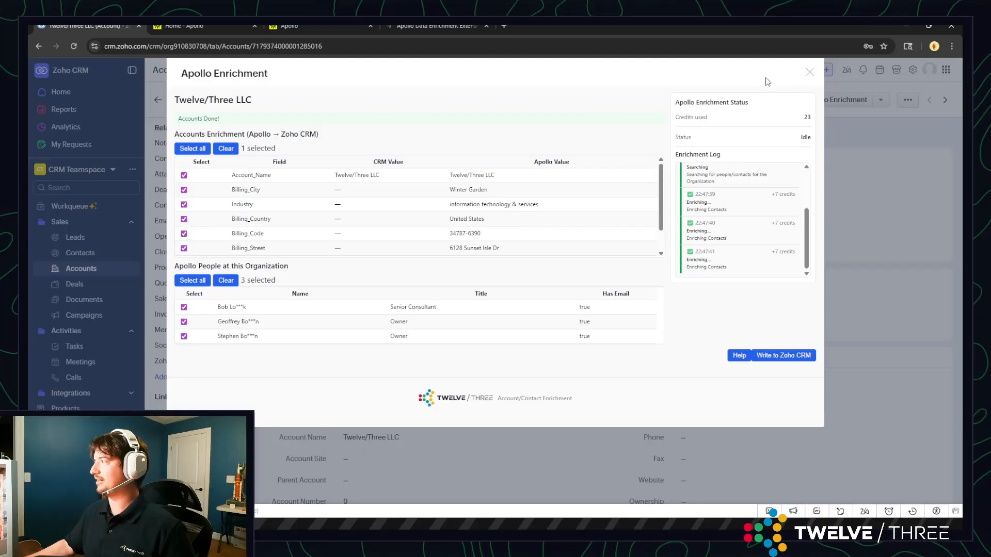
left_click(809, 73)
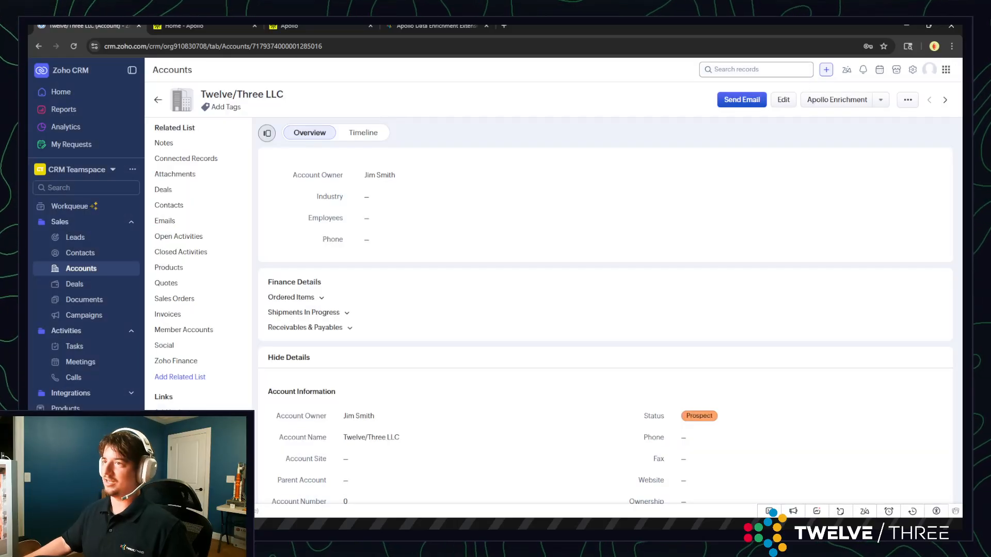
Reload the Twelve/Three LLC account and review its account information, billing address and related contacts
key("F5")
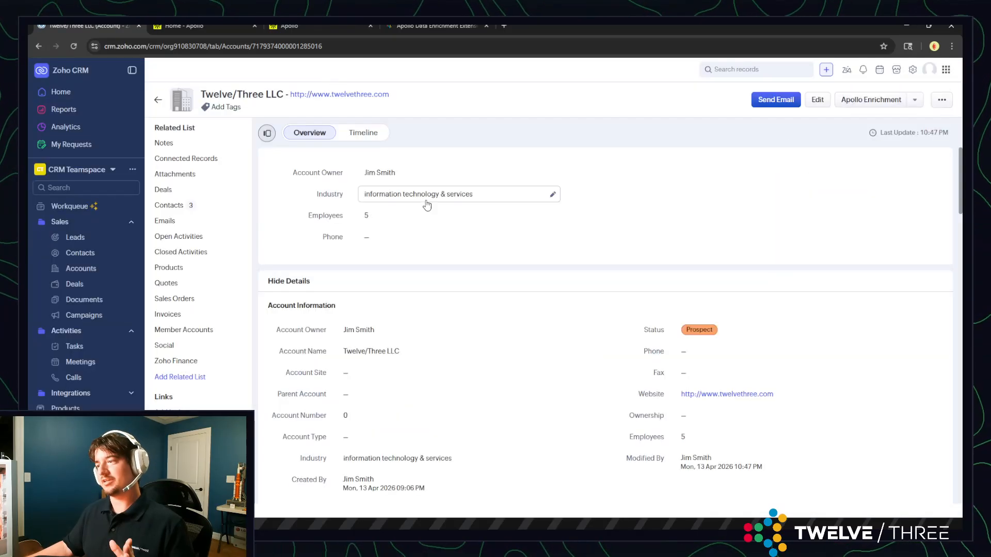
scroll(432, 281, "down", 3)
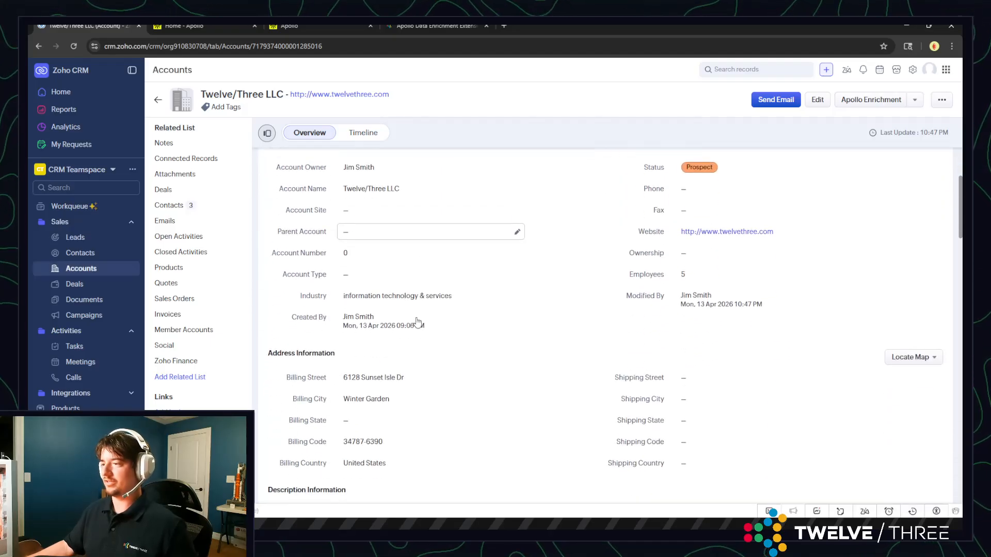
scroll(389, 303, "down", 2)
scroll(389, 299, "down", 8)
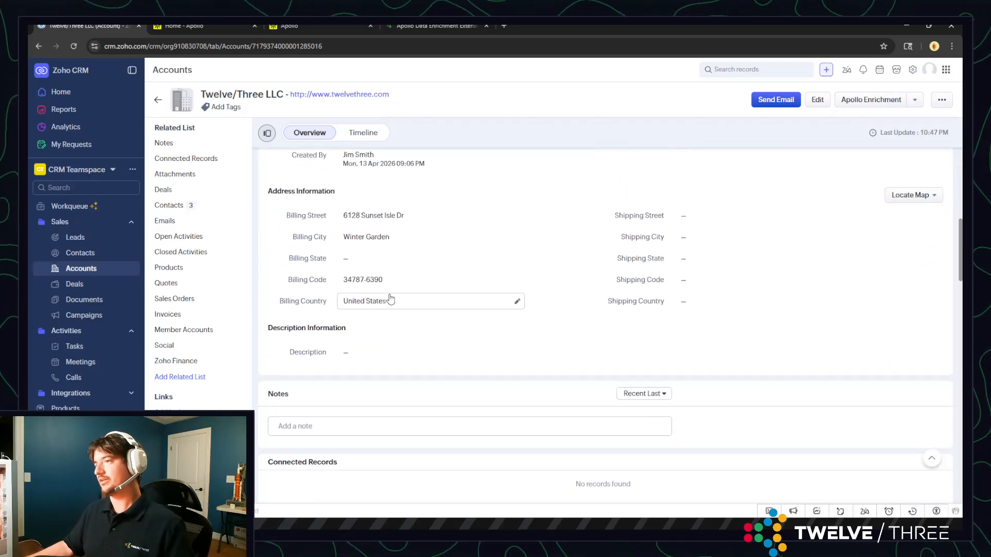
scroll(389, 274, "down", 2)
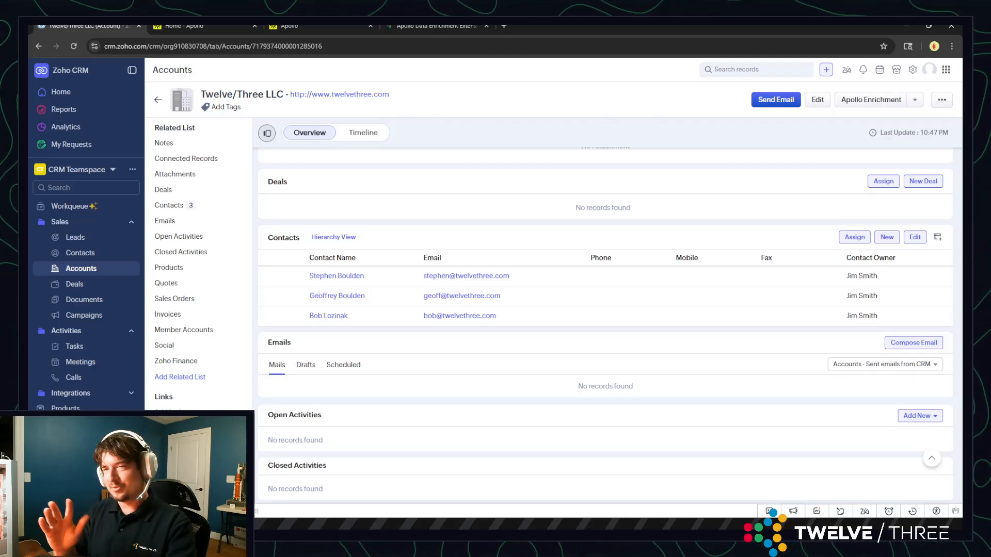
Open the settings of the installed Apollo Enrichment extension from the Marketplace section of the CRM setup
left_click(913, 69)
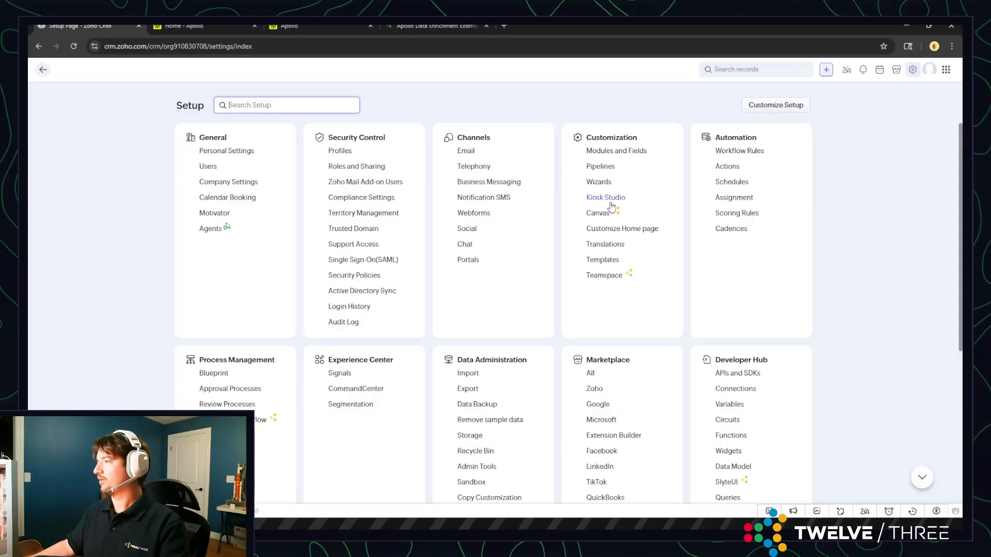
scroll(609, 248, "down", 2)
left_click(591, 291)
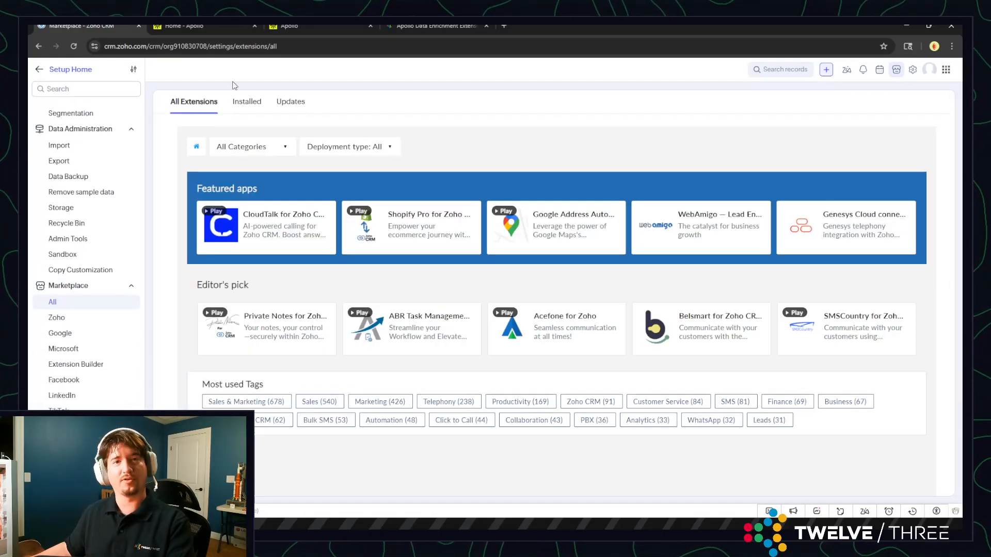
left_click(239, 106)
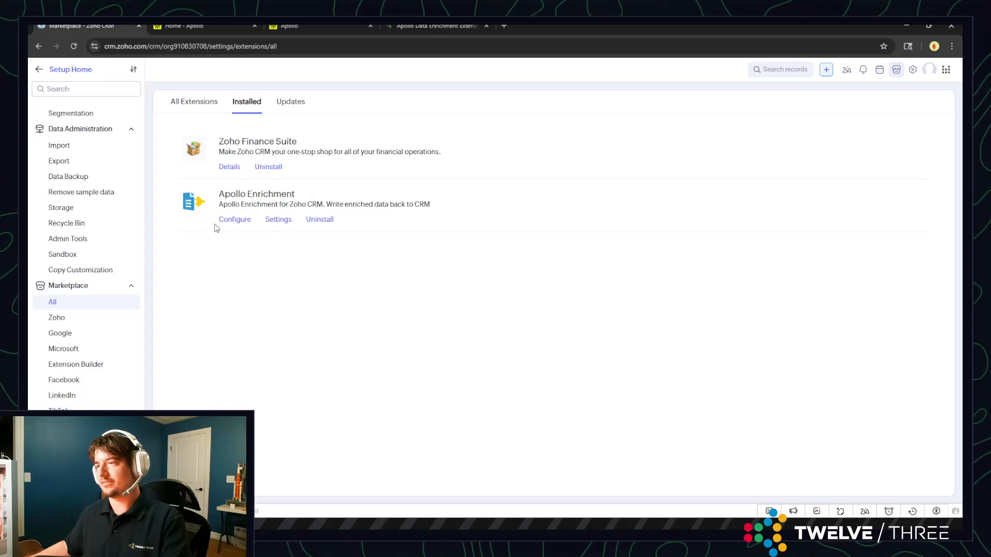
left_click(278, 220)
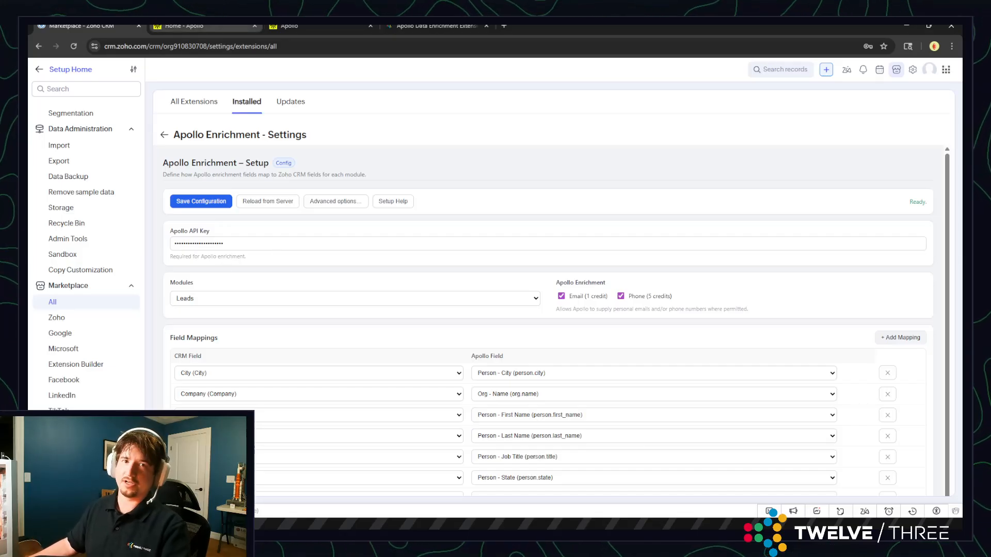
Switch to Apollo, open the developer portal from the connected integrations, and view the API keys list
left_click(216, 27)
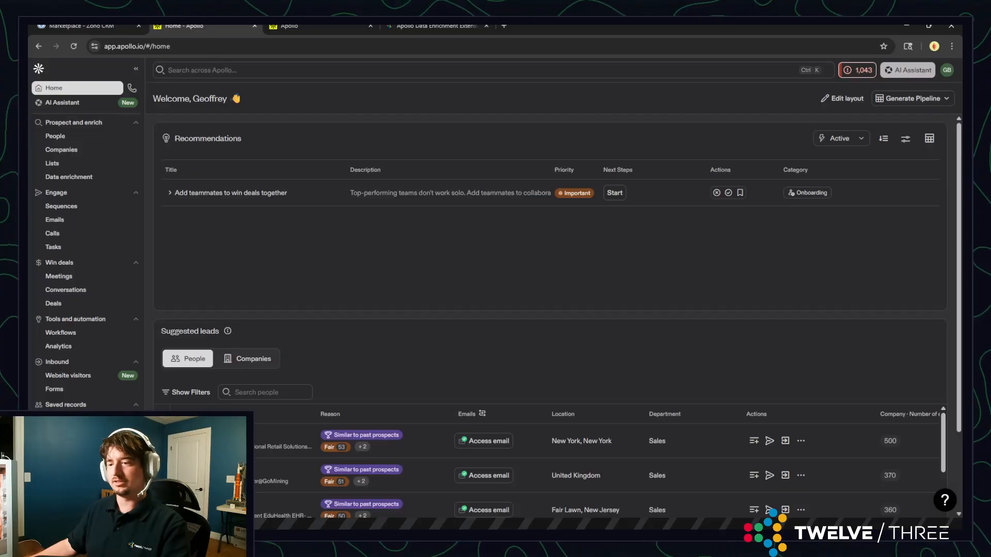
left_click(72, 505)
left_click(180, 460)
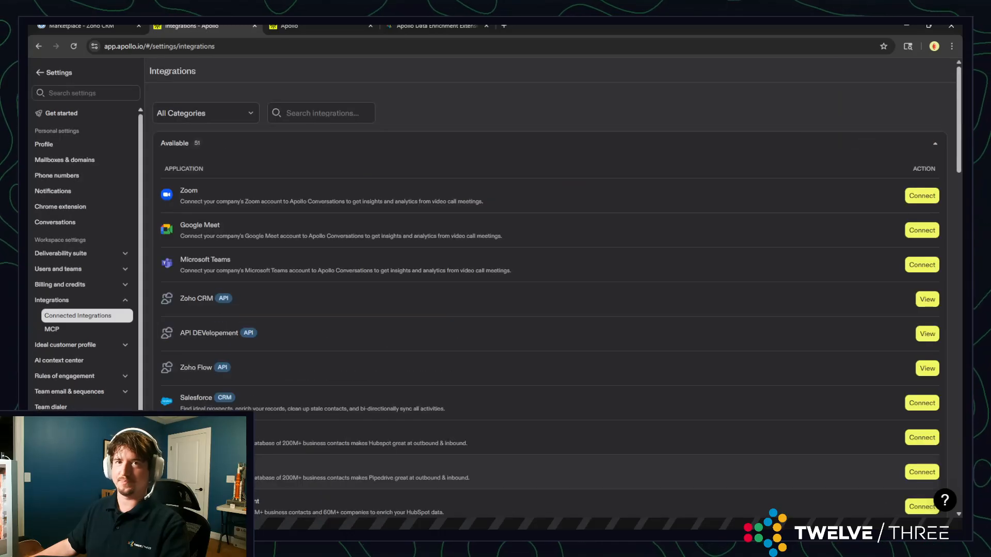
left_click(229, 331)
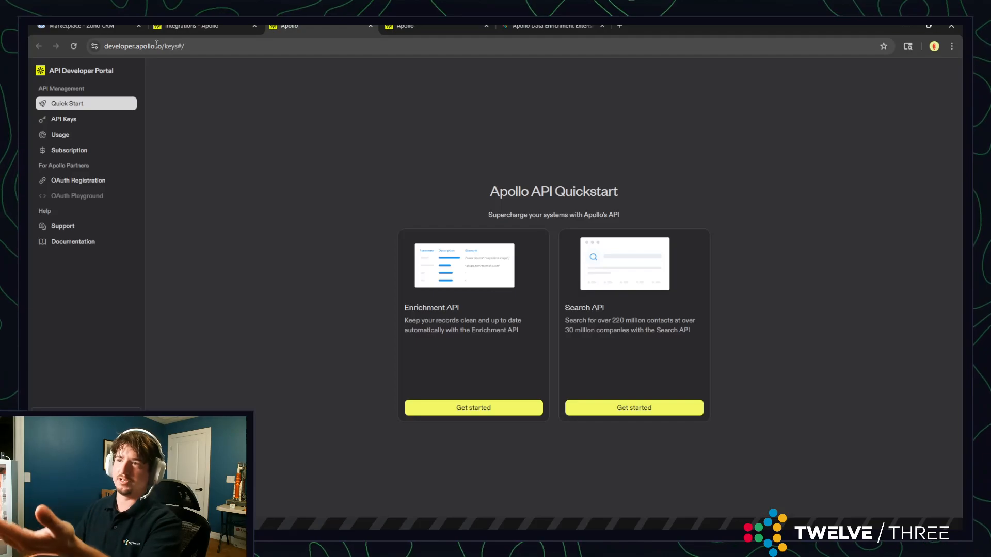
left_click(135, 45)
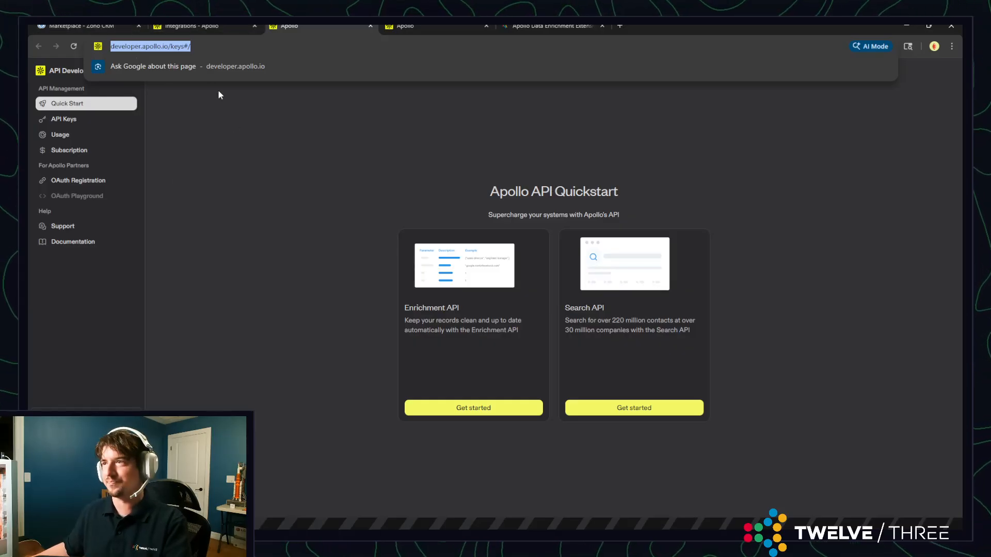
left_click(62, 122)
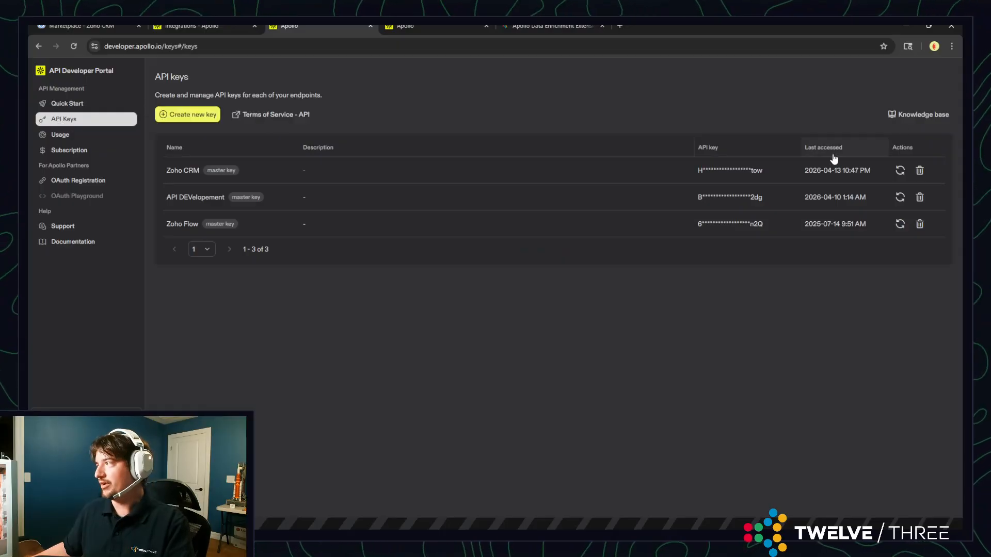
left_click(201, 25)
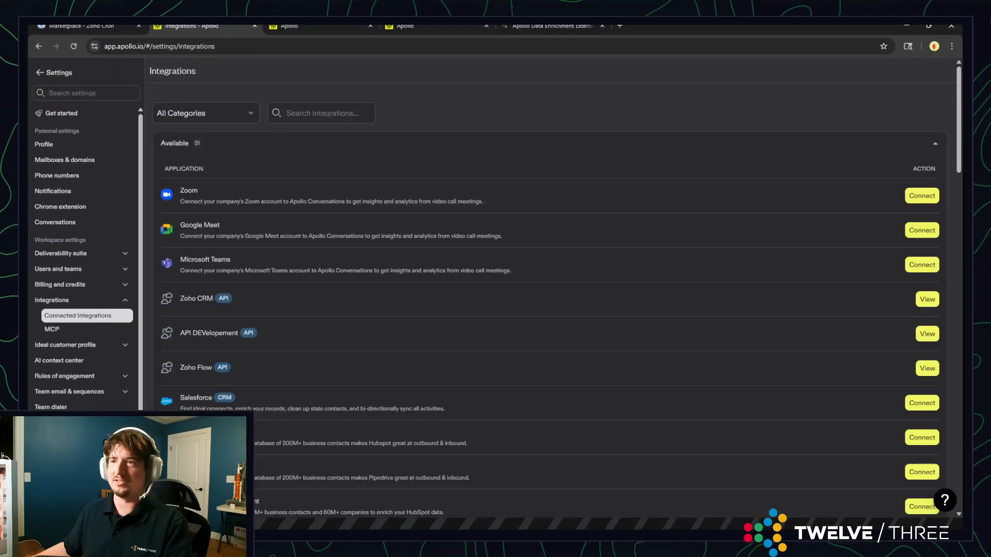
Return to the Apollo Enrichment settings in Zoho CRM, review the Leads field mappings, and switch the module to Contacts
left_click(88, 26)
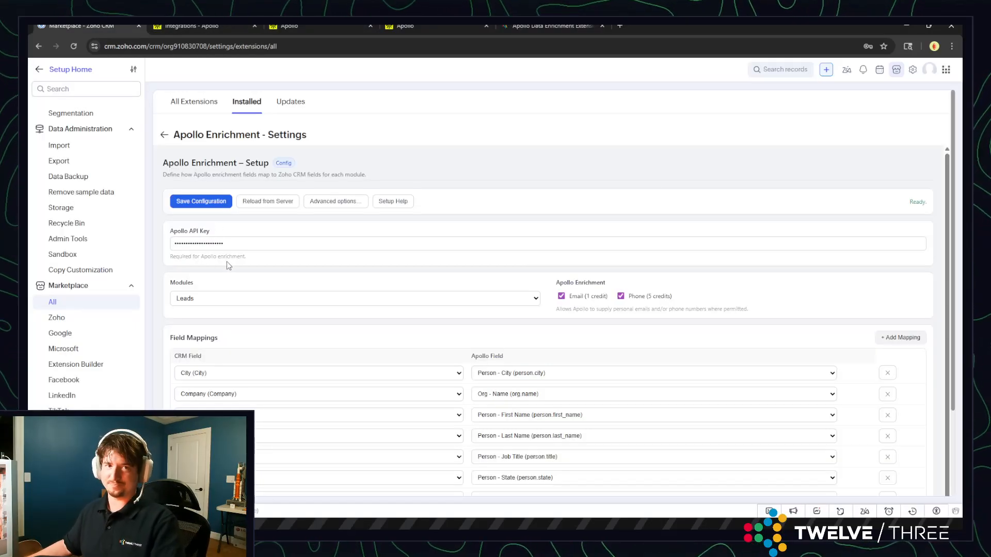
scroll(407, 294, "down", 1)
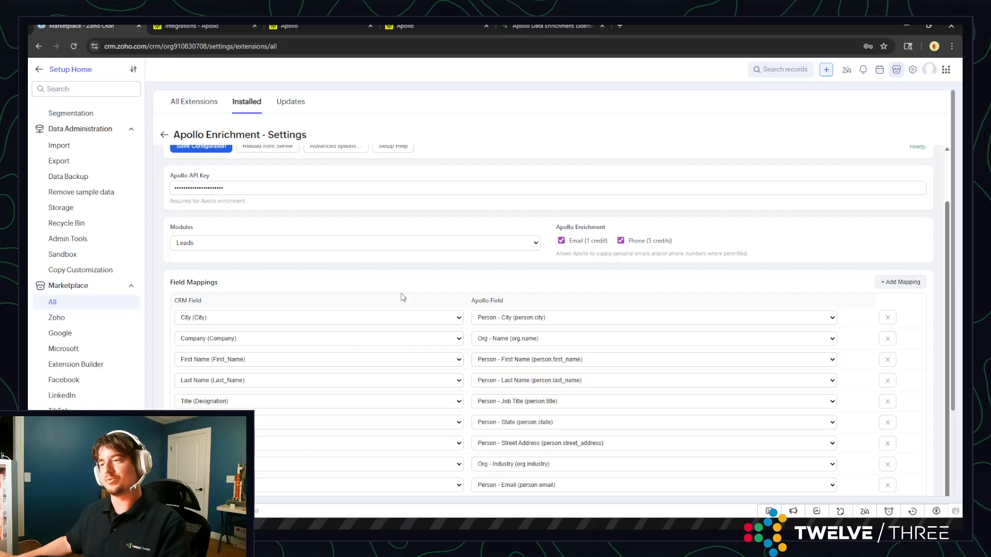
scroll(402, 298, "down", 2)
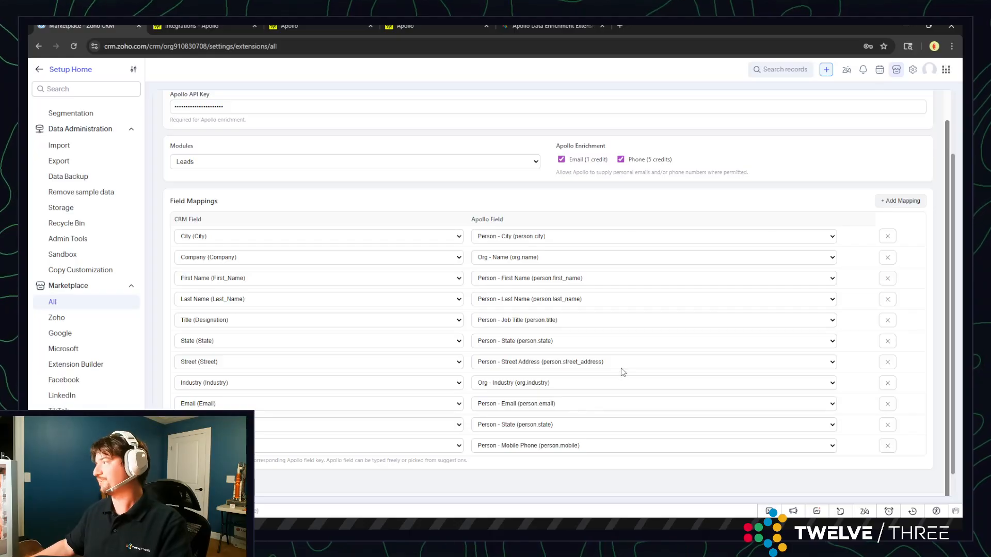
scroll(619, 370, "up", 2)
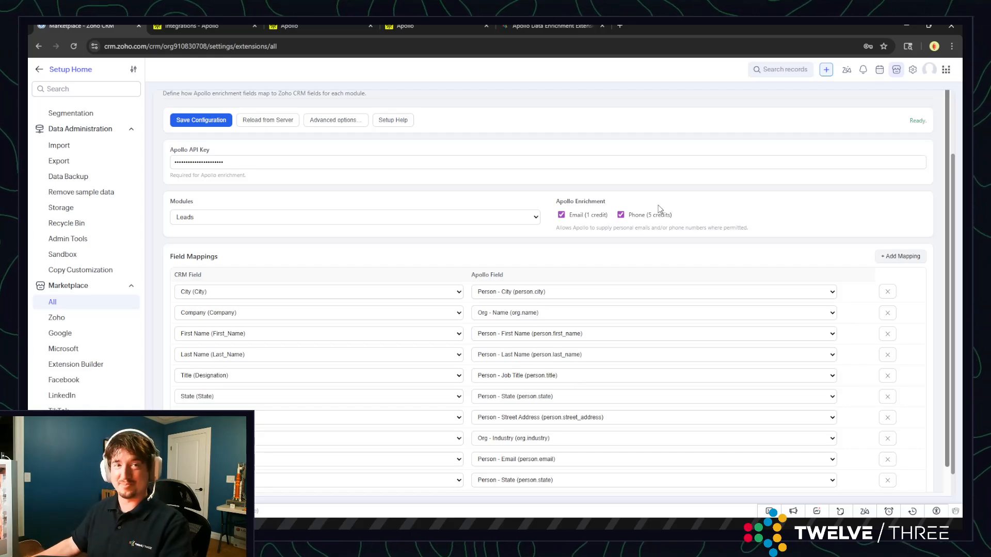
left_click(418, 221)
left_click(365, 241)
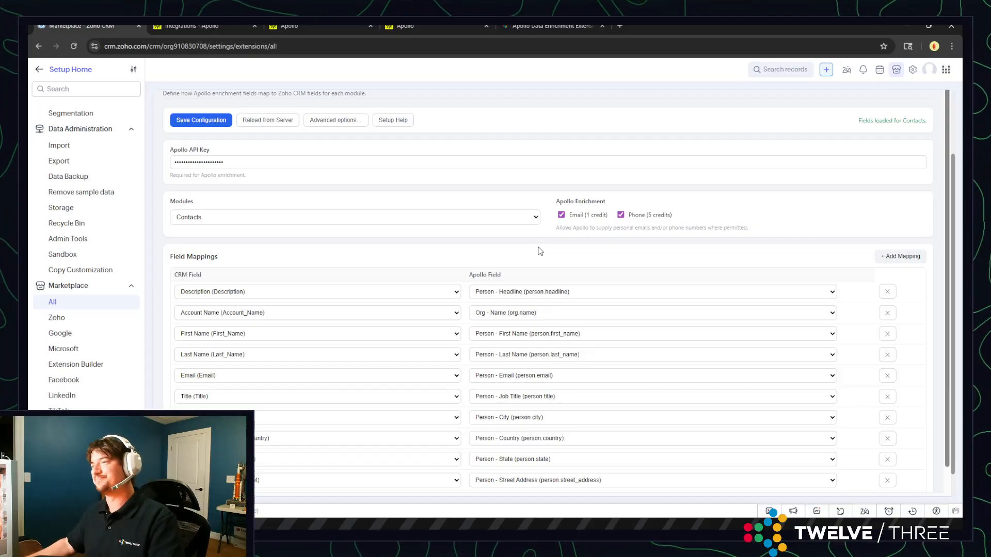
Review the extension's advanced options for overwriting, email requirement and import limits, and close them without saving
left_click(322, 121)
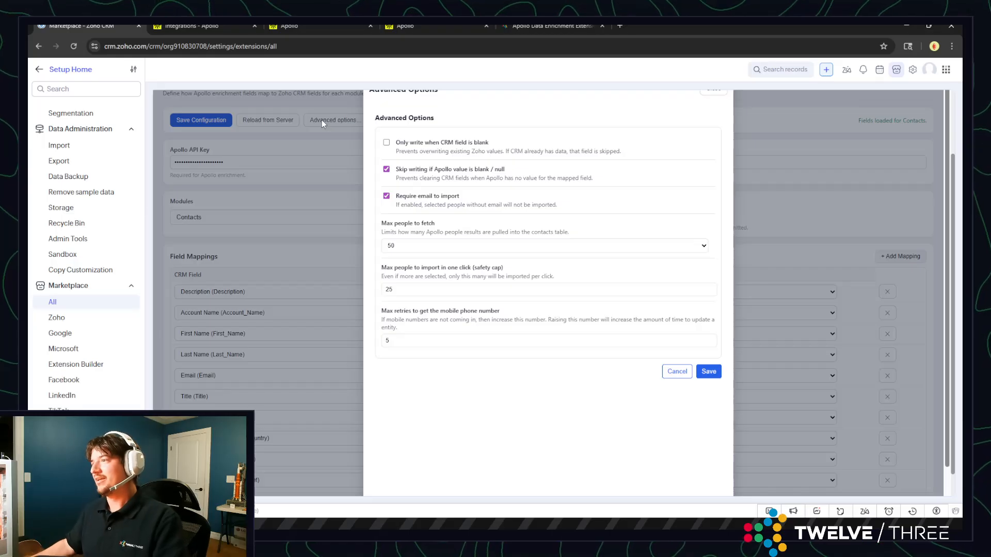
scroll(405, 147, "up", 3)
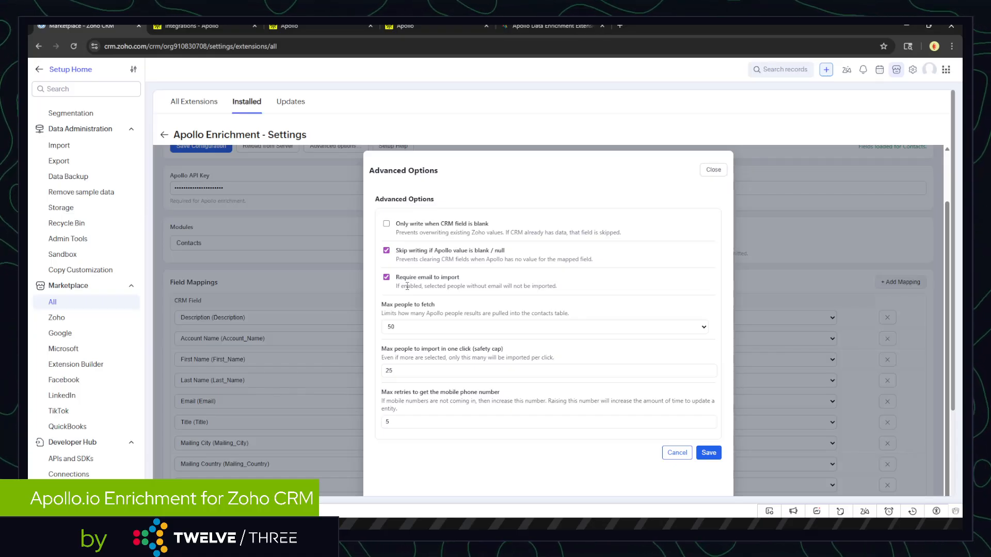
scroll(407, 285, "down", 2)
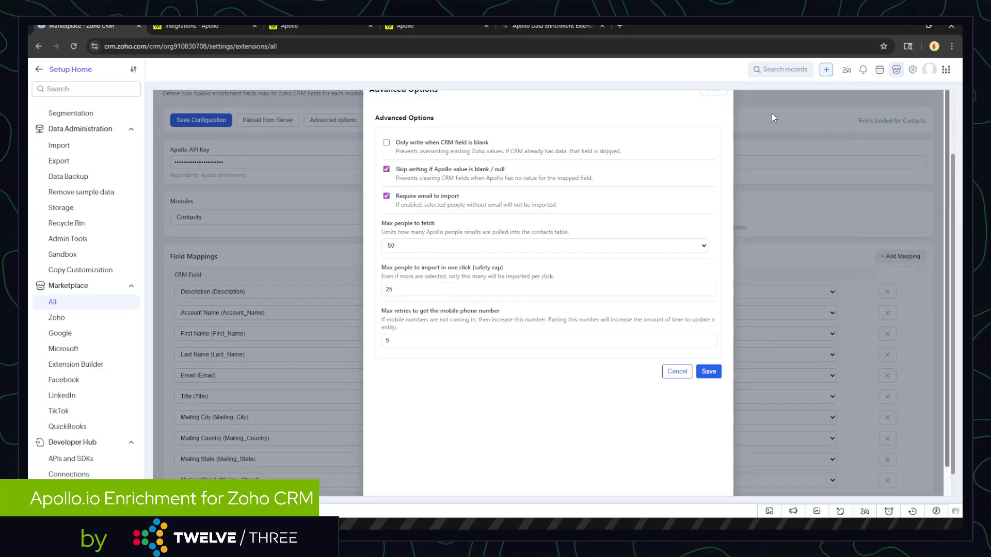
left_click(673, 375)
scroll(675, 379, "up", 2)
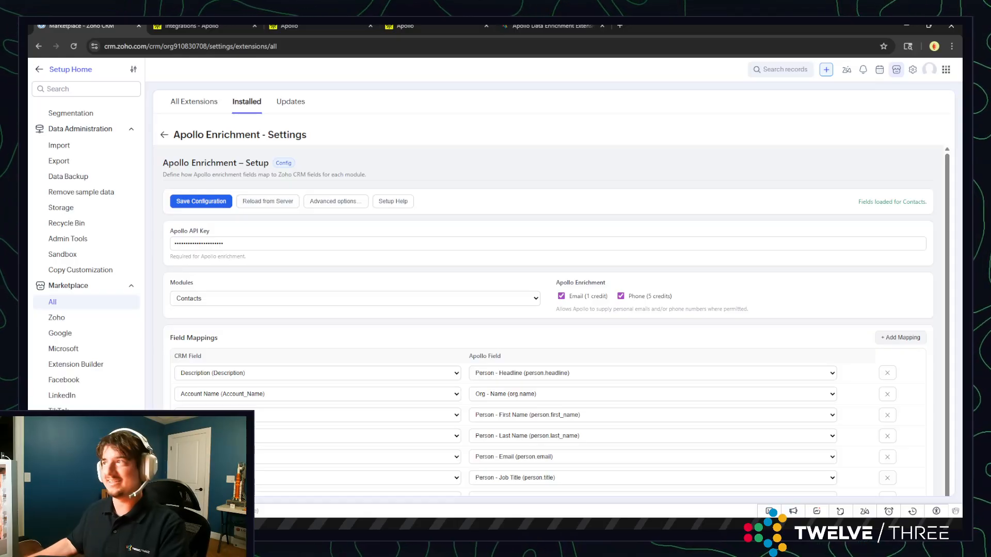
Switch to the Twelve/Three web page about Apollo.io Data Enrichment for Zoho CRM
left_click(534, 27)
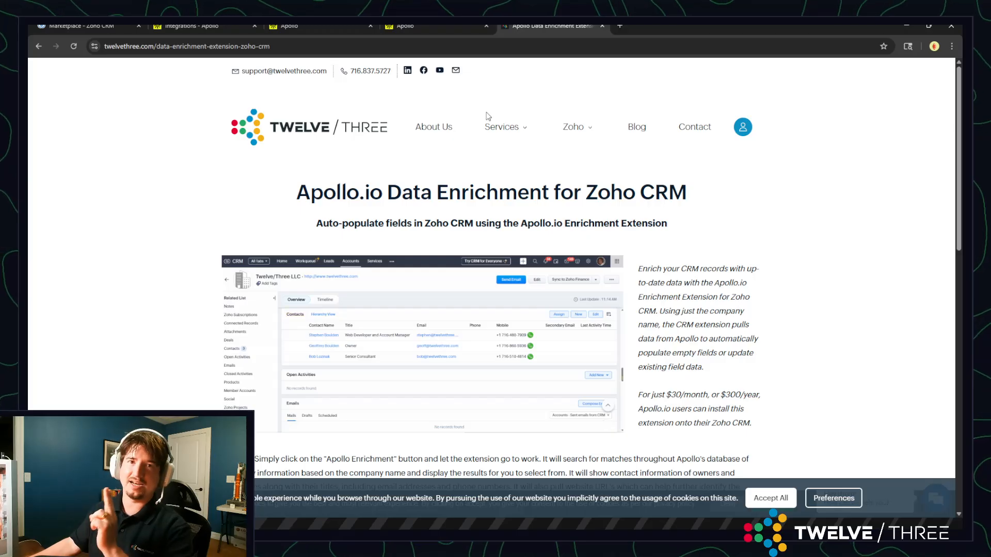